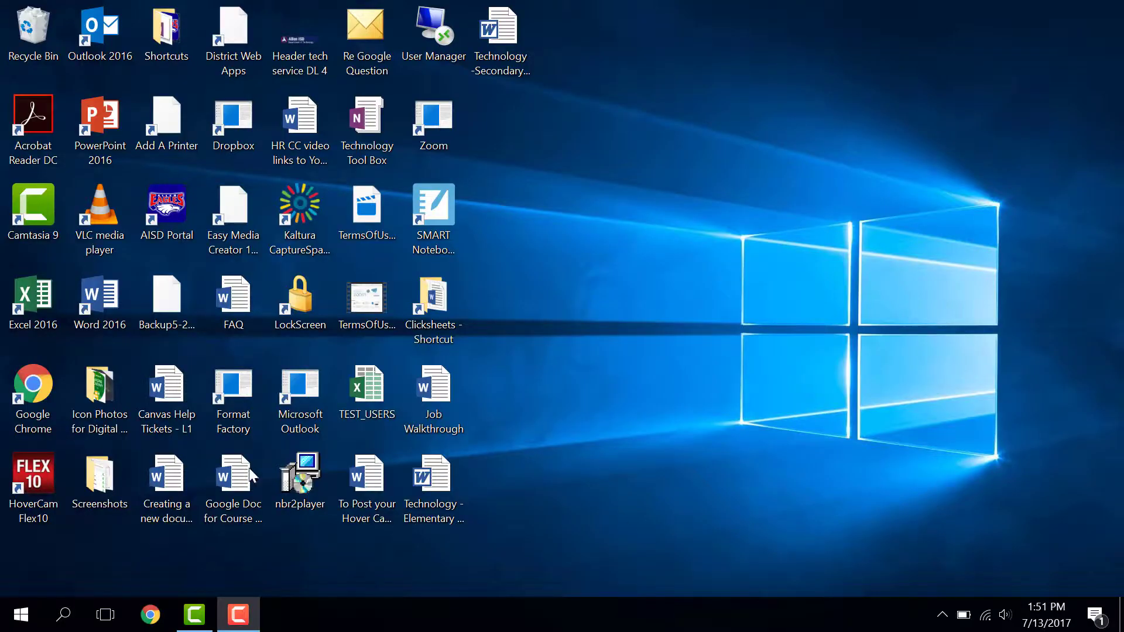
Launch HoverCam Flex10, show the saved snapshot thumbnails and hide them again
{"action": "double_click", "coordinate": [45, 478]}
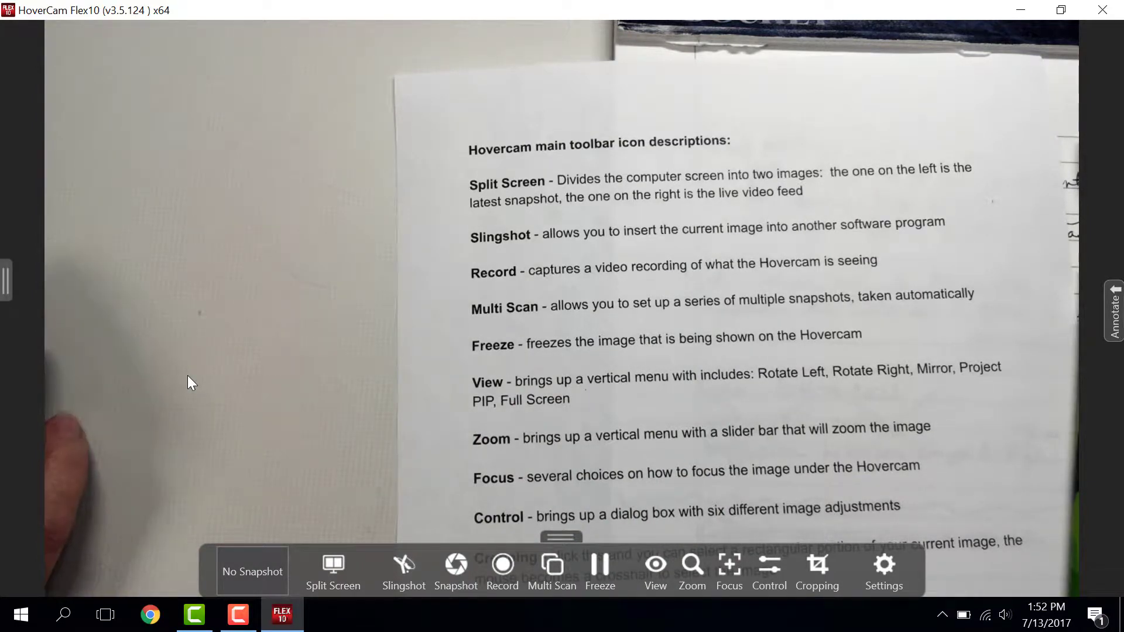
{"action": "left_click", "coordinate": [8, 287]}
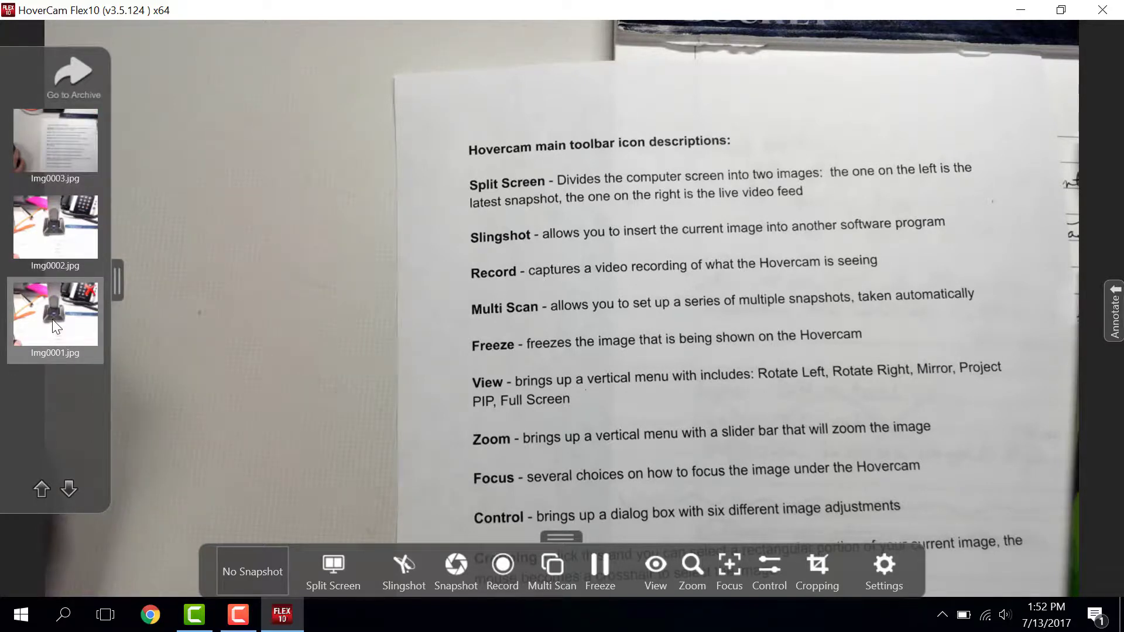
{"action": "left_click", "coordinate": [119, 275]}
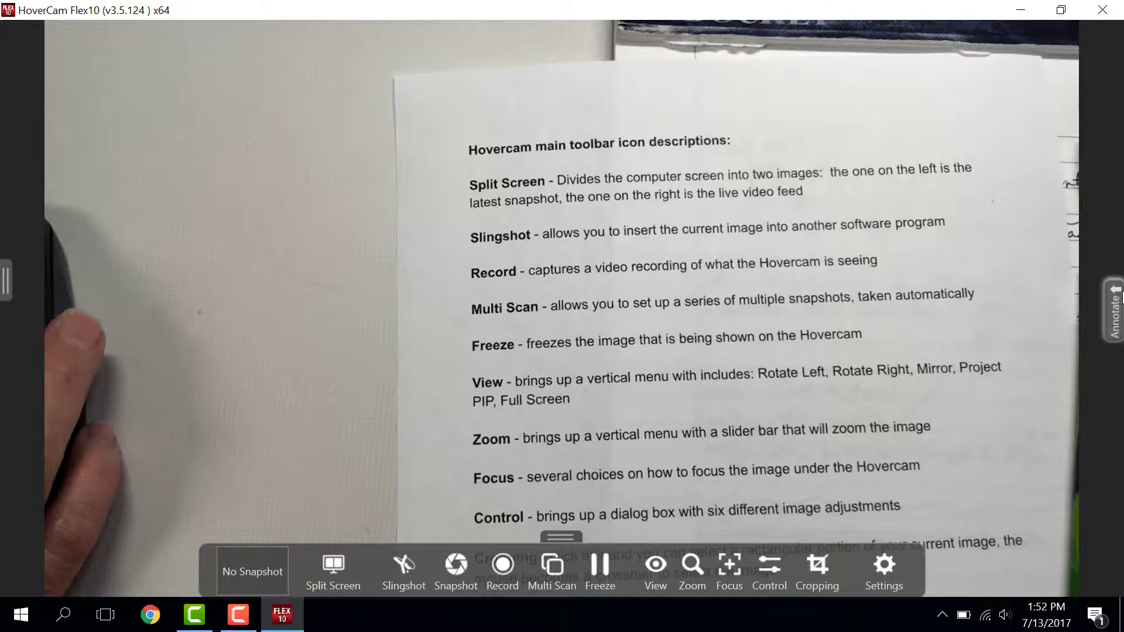
Draw a wavy freehand stroke with the red annotation pen across the page heading in the live image
{"action": "left_click", "coordinate": [1116, 299]}
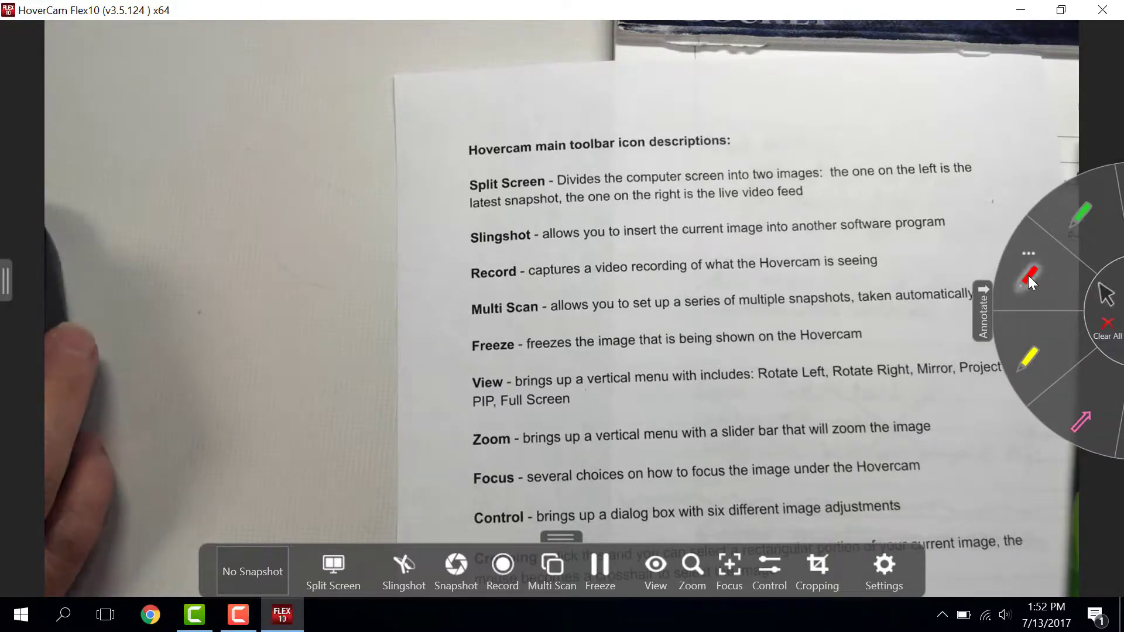
{"action": "left_click", "coordinate": [1029, 280]}
{"action": "mouse_move", "coordinate": [655, 95]}
{"action": "left_mouse_down"}
{"action": "mouse_move", "coordinate": [657, 120]}
{"action": "mouse_move", "coordinate": [750, 146]}
{"action": "mouse_move", "coordinate": [808, 108]}
{"action": "left_mouse_up"}
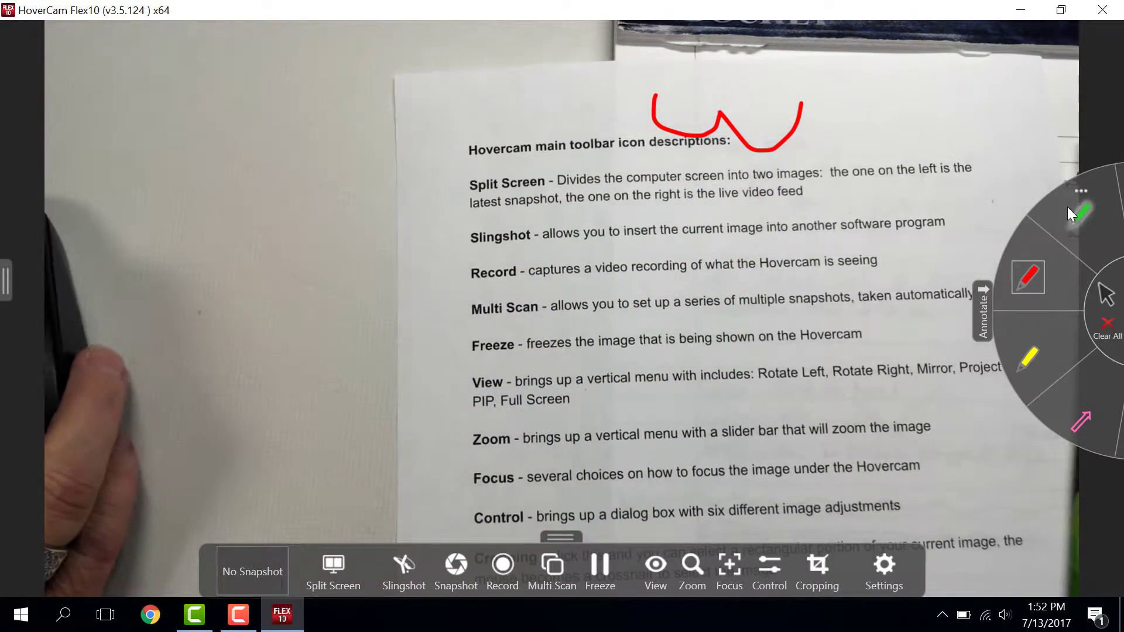
Draw a red rectangle over part of the Slingshot and Record lines, clear all annotations and put the annotation tools away
{"action": "left_click_drag", "start_coordinate": [1051, 216], "coordinate": [1052, 373]}
{"action": "left_click_drag", "start_coordinate": [1047, 214], "coordinate": [1004, 370]}
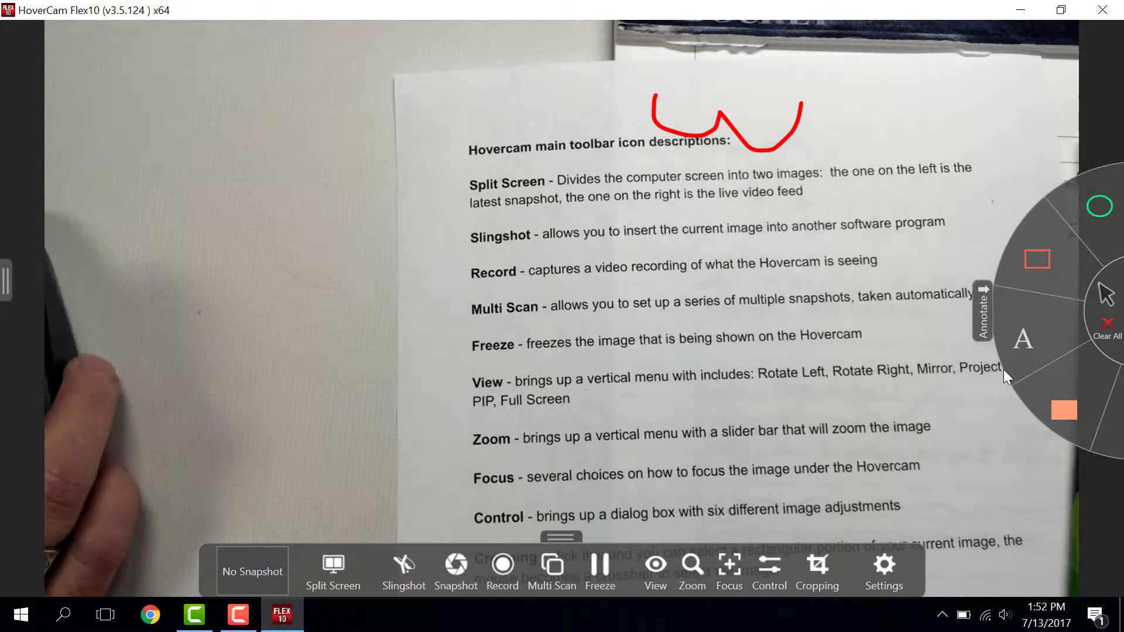
{"action": "left_click_drag", "start_coordinate": [692, 214], "coordinate": [828, 281]}
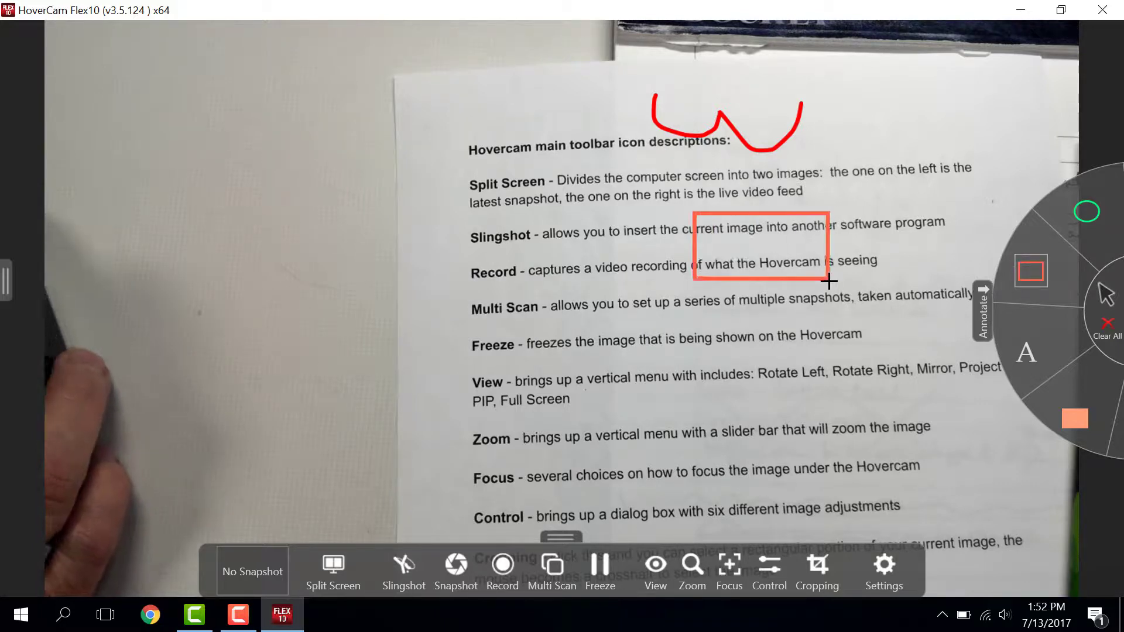
{"action": "left_click", "coordinate": [1111, 334]}
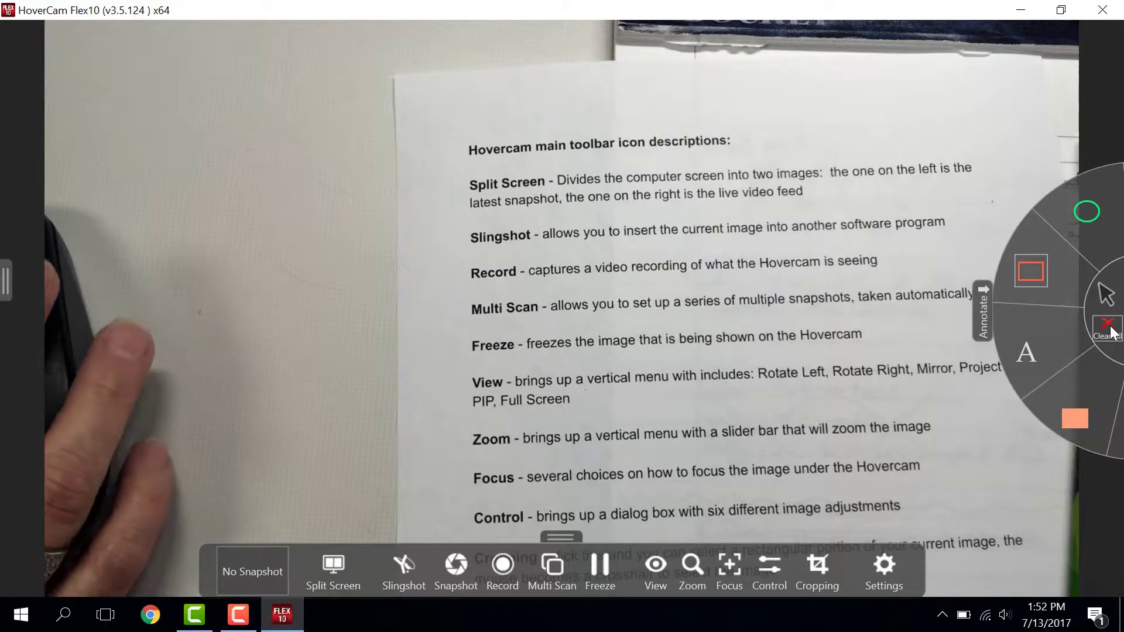
{"action": "left_click", "coordinate": [984, 290]}
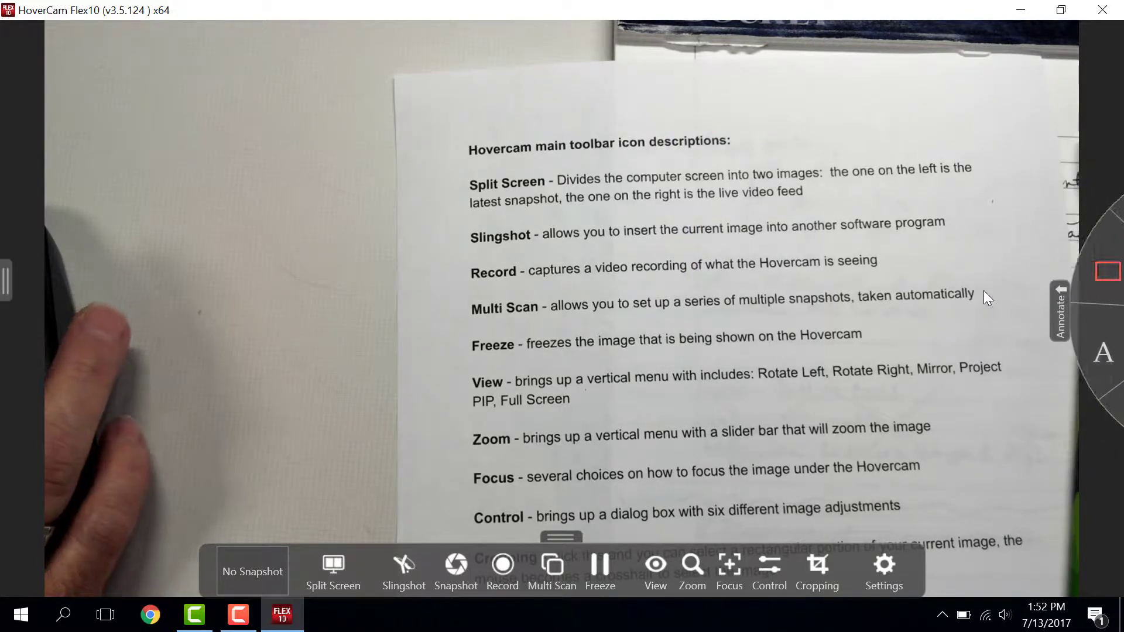
Hide and restore the main tool strip, and switch the split-screen view on and off
{"action": "left_click", "coordinate": [564, 535]}
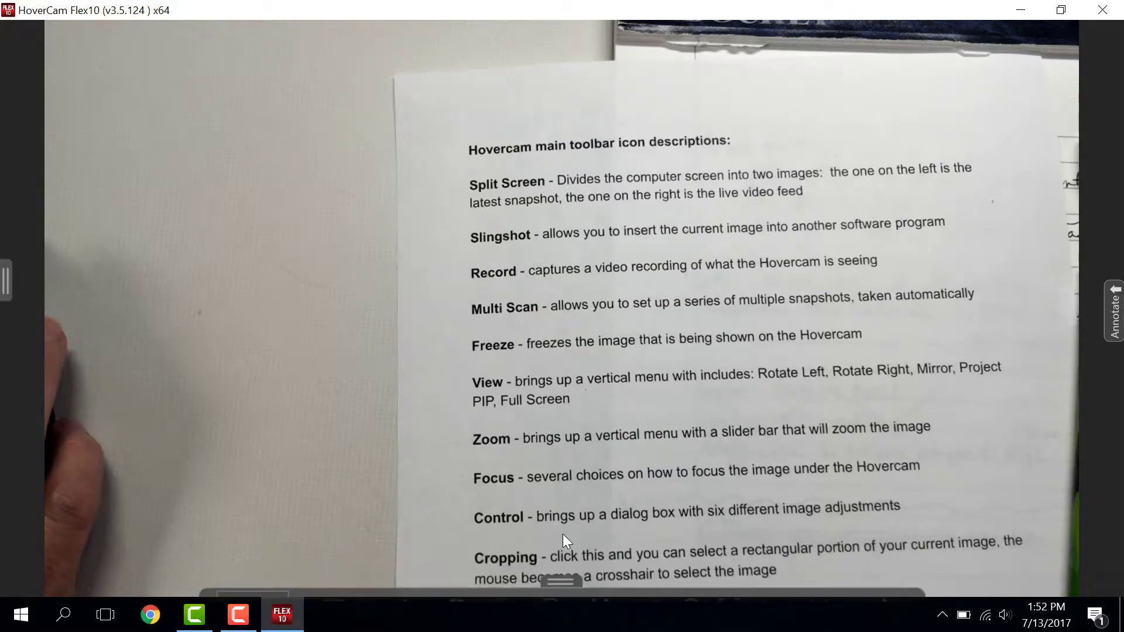
{"action": "left_click", "coordinate": [558, 592]}
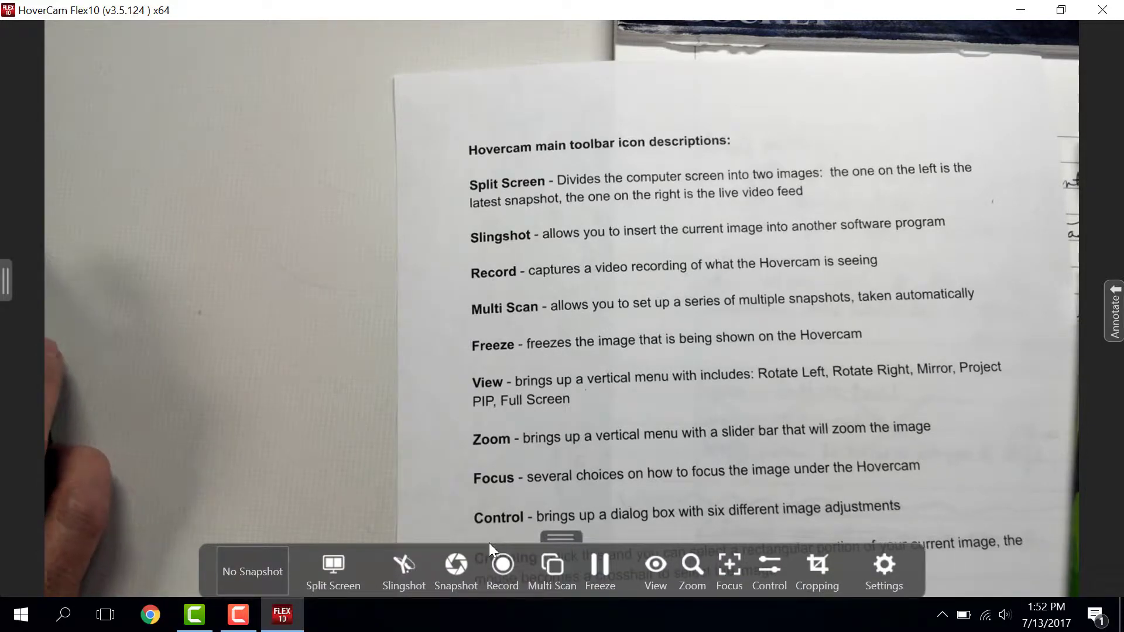
{"action": "left_click", "coordinate": [334, 564]}
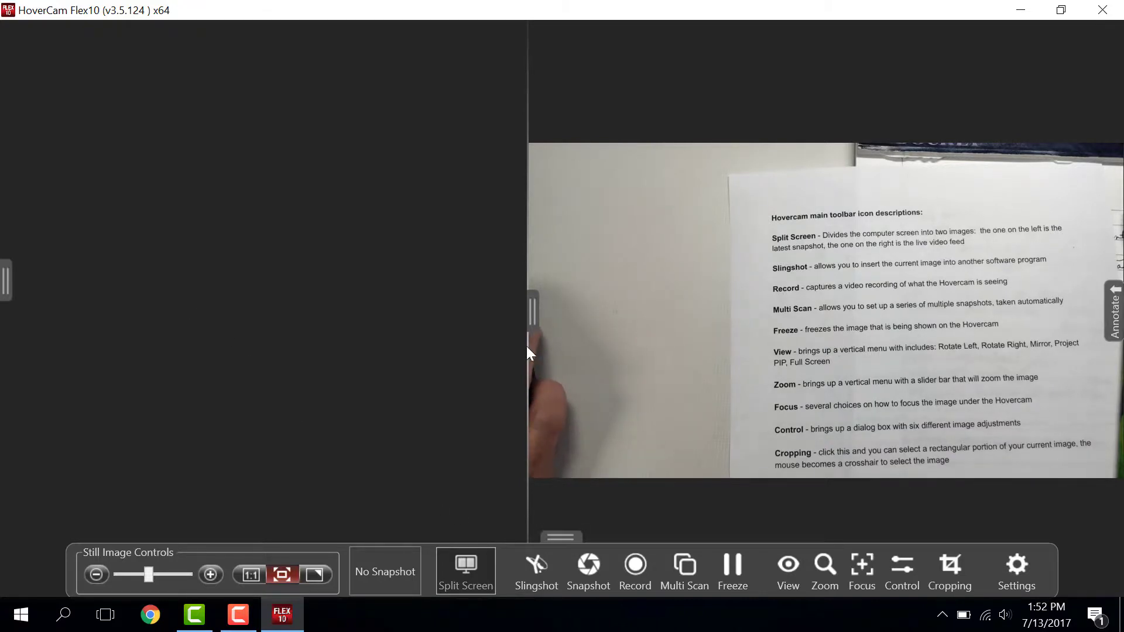
{"action": "left_click", "coordinate": [484, 572]}
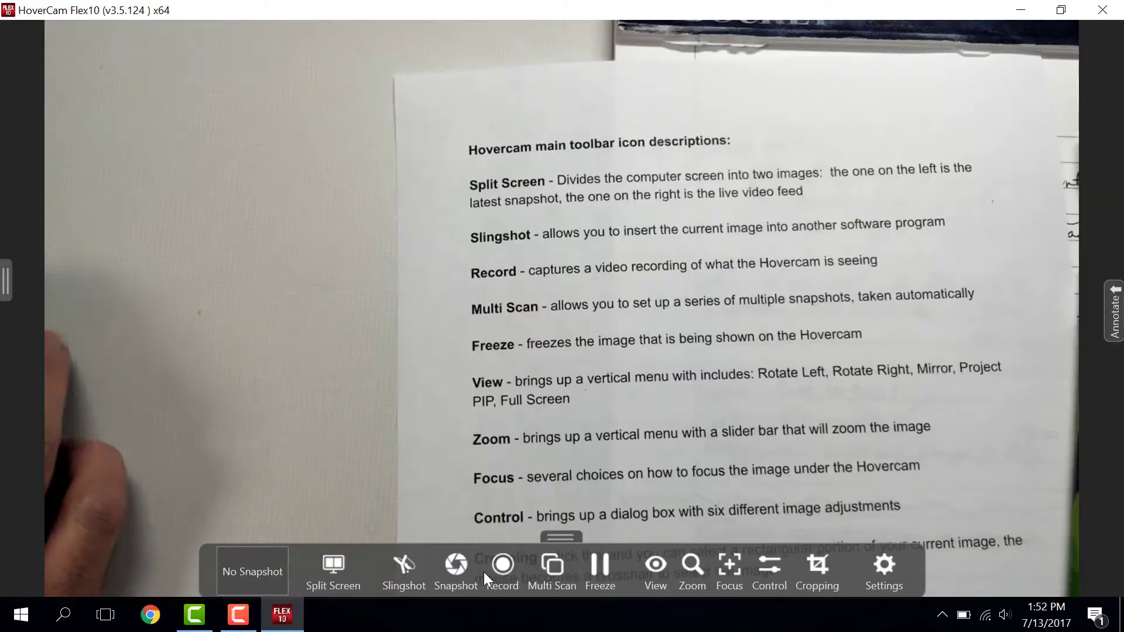
Look at the Slingshot mini window, return to the live view and capture a snapshot of the page
{"action": "left_click", "coordinate": [404, 567]}
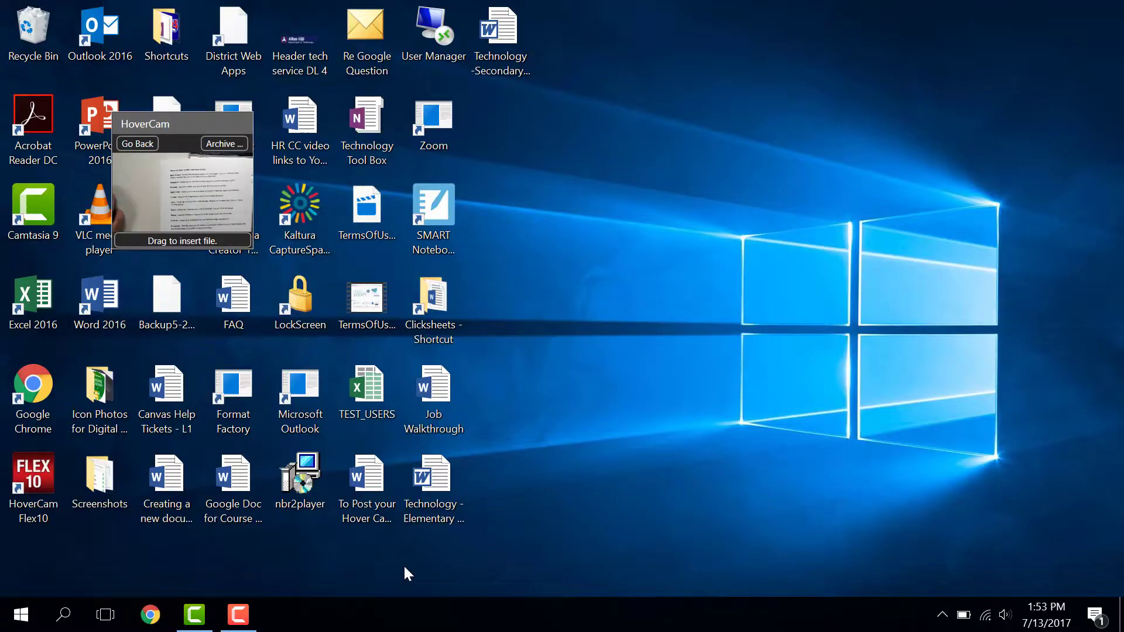
{"action": "left_click", "coordinate": [139, 144]}
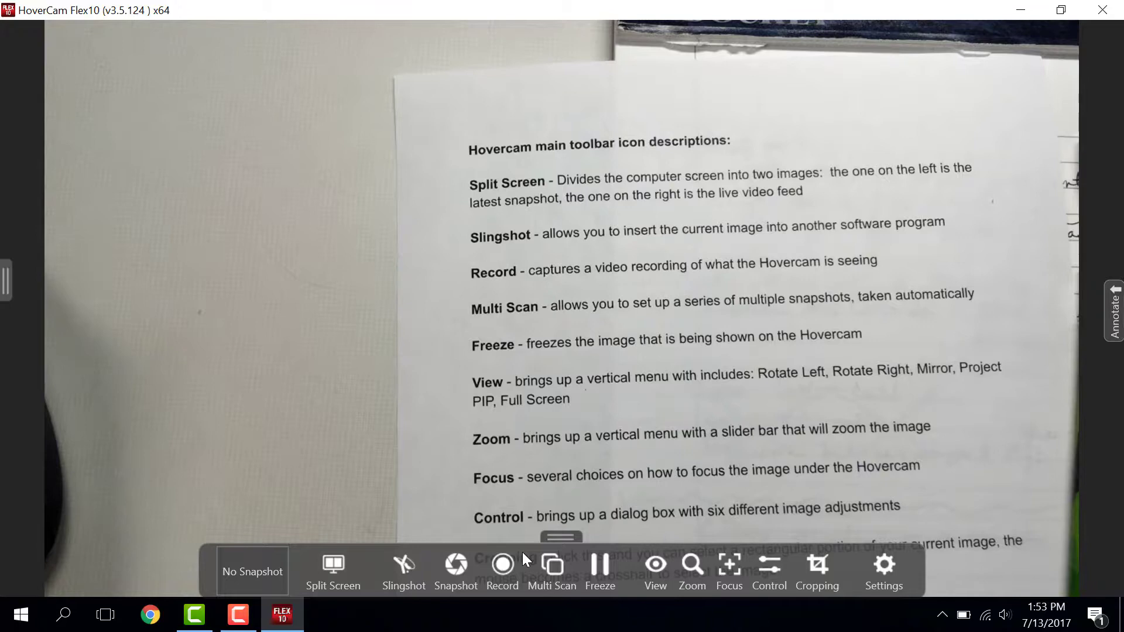
{"action": "left_click", "coordinate": [458, 572]}
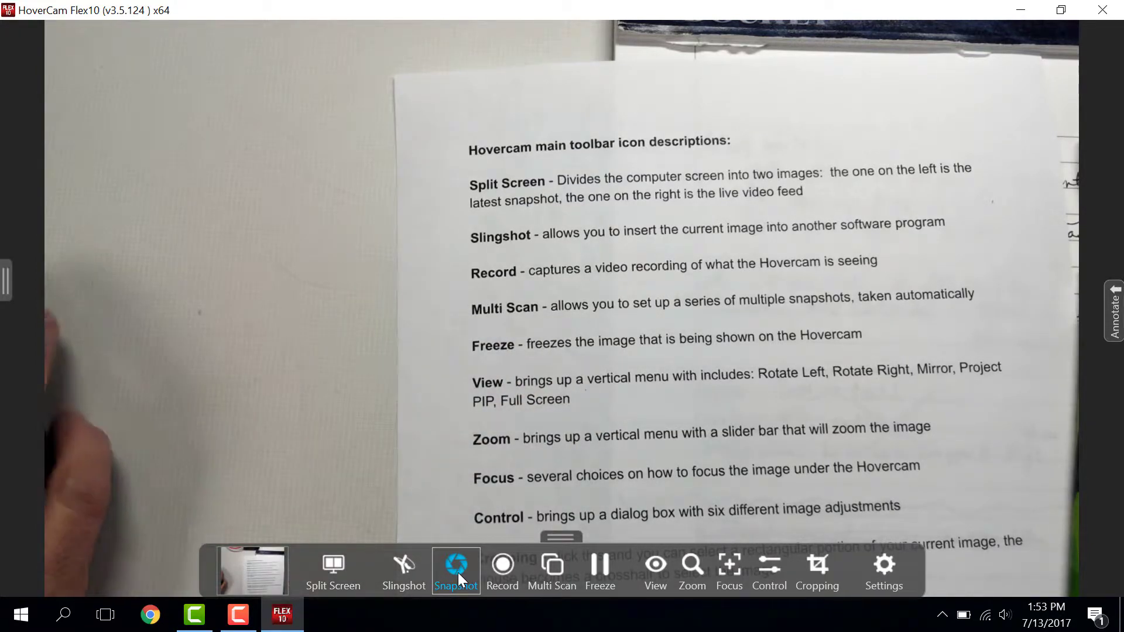
Look over the Multi-Scan options without starting a scan, and freeze and unfreeze the live image
{"action": "left_click", "coordinate": [555, 572]}
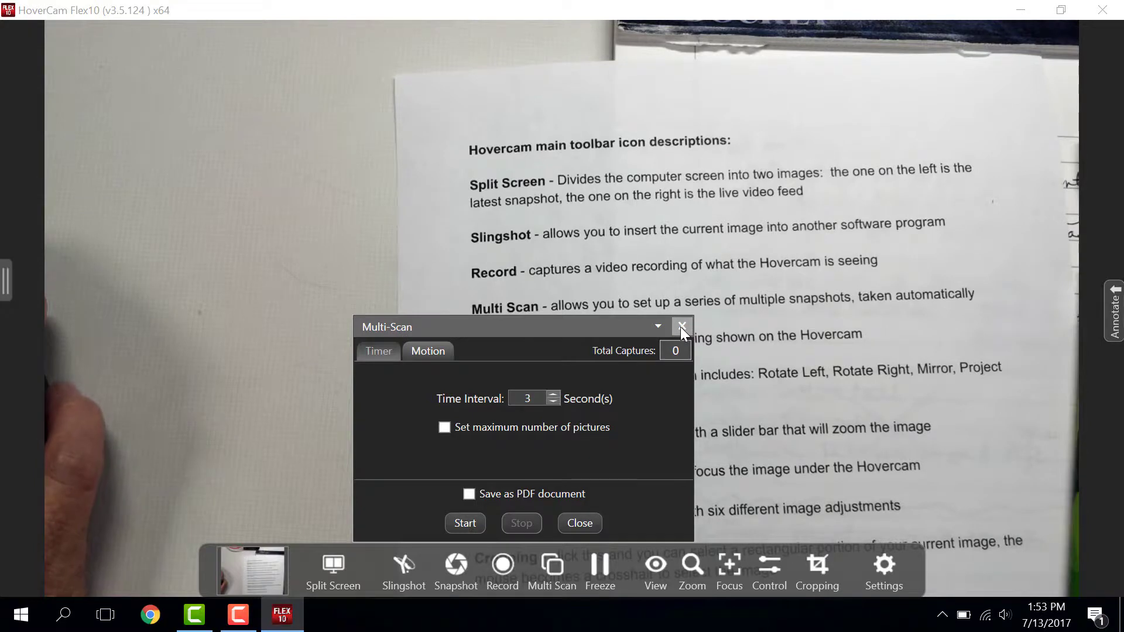
{"action": "left_click", "coordinate": [682, 327]}
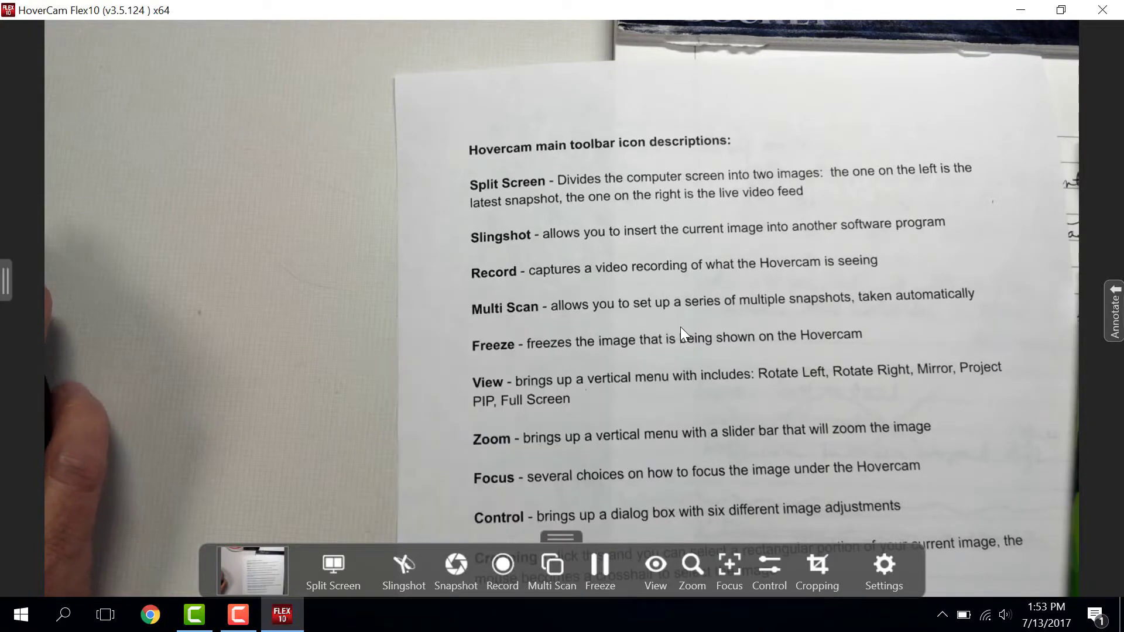
{"action": "left_click", "coordinate": [598, 567]}
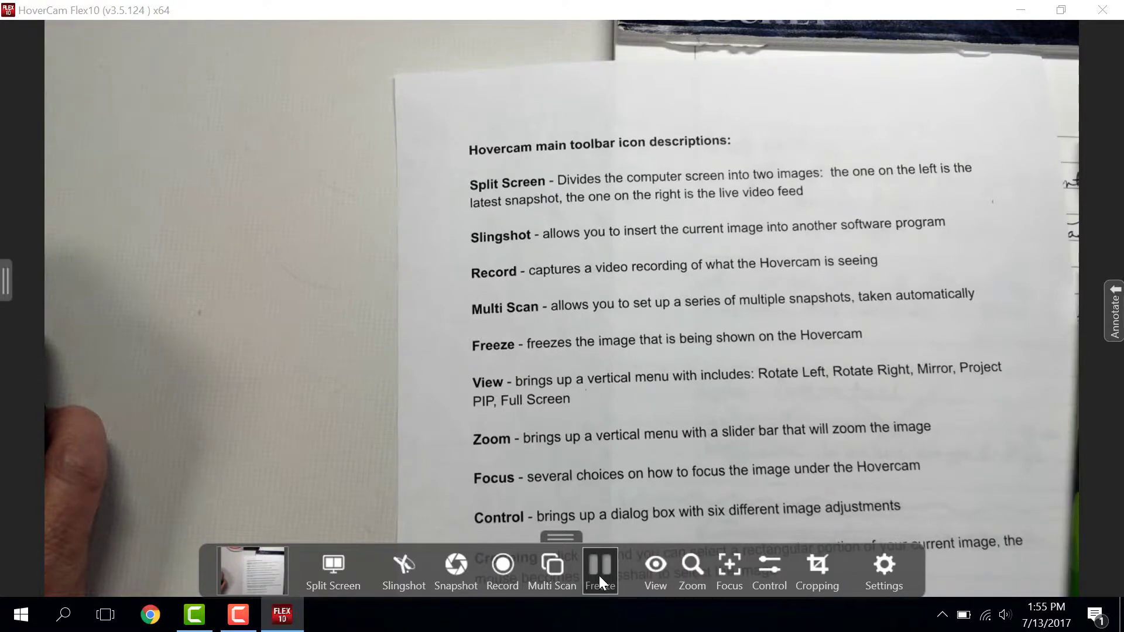
{"action": "left_click", "coordinate": [599, 575]}
Rotate the live image to the left and rotate it back to its original orientation
{"action": "left_click", "coordinate": [649, 563]}
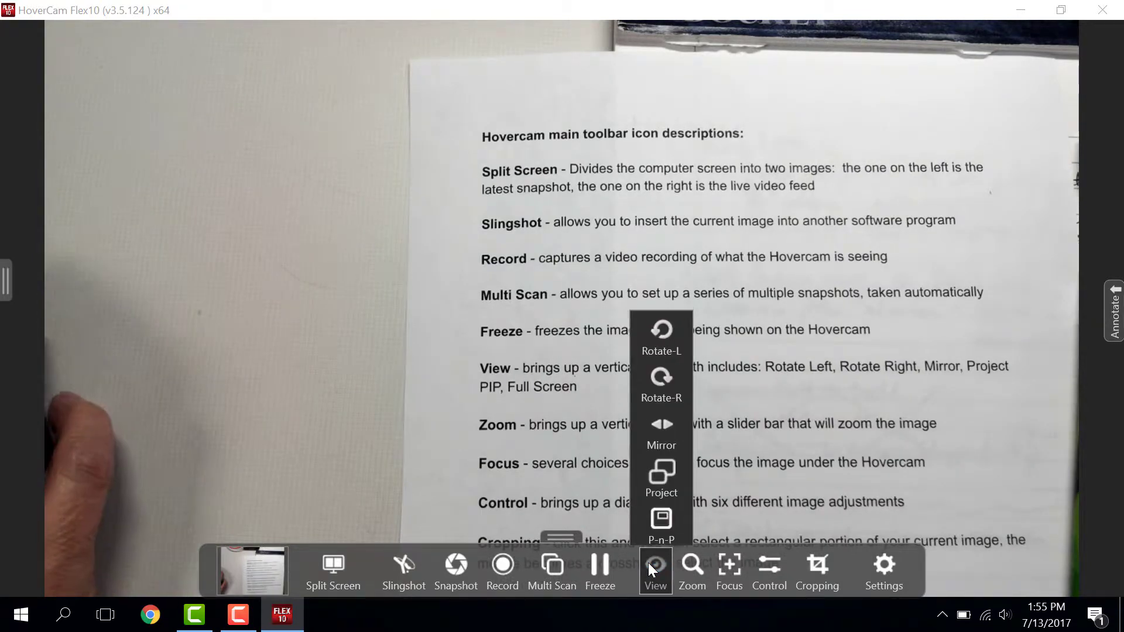
{"action": "left_click", "coordinate": [658, 278]}
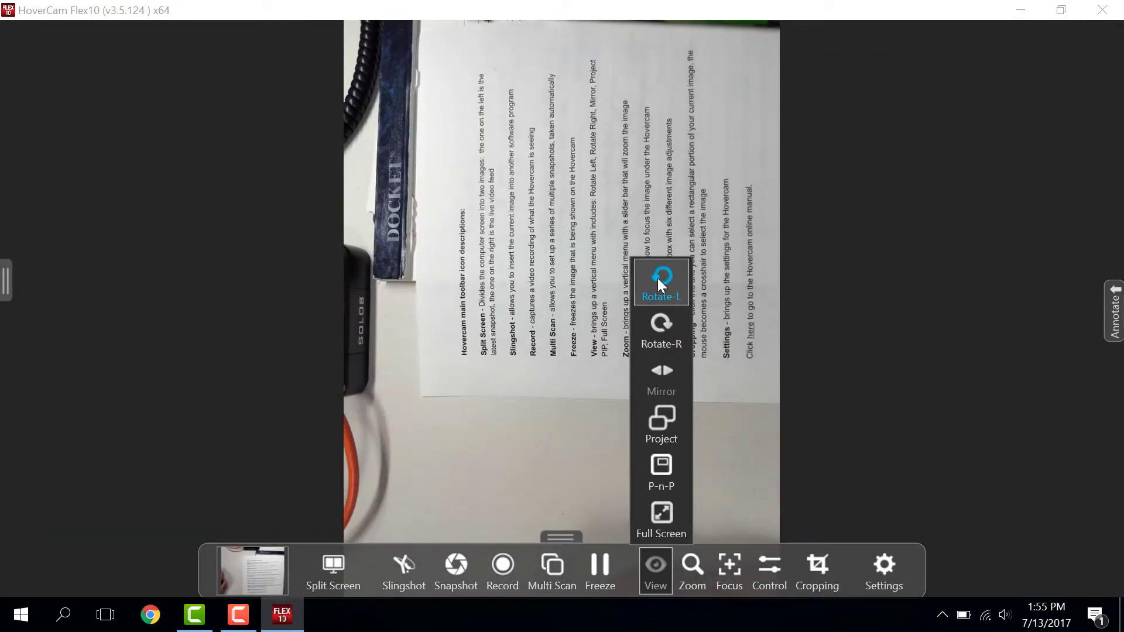
{"action": "left_click", "coordinate": [659, 331]}
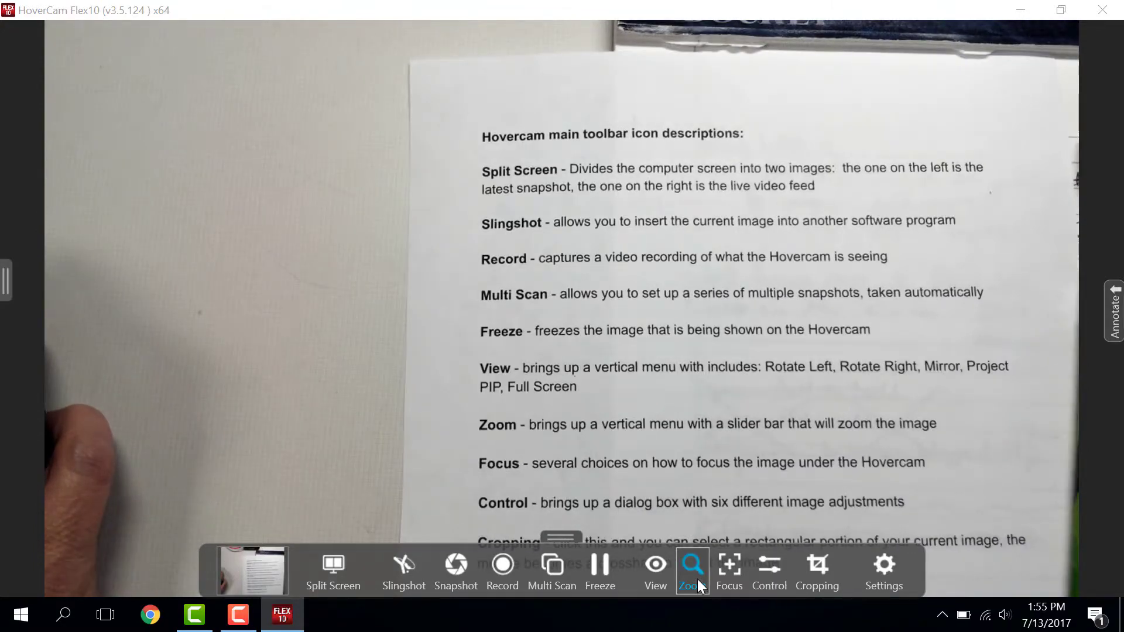
Try the live image zoom, return it to the minimum level, and review the available focus modes
{"action": "left_click", "coordinate": [692, 570]}
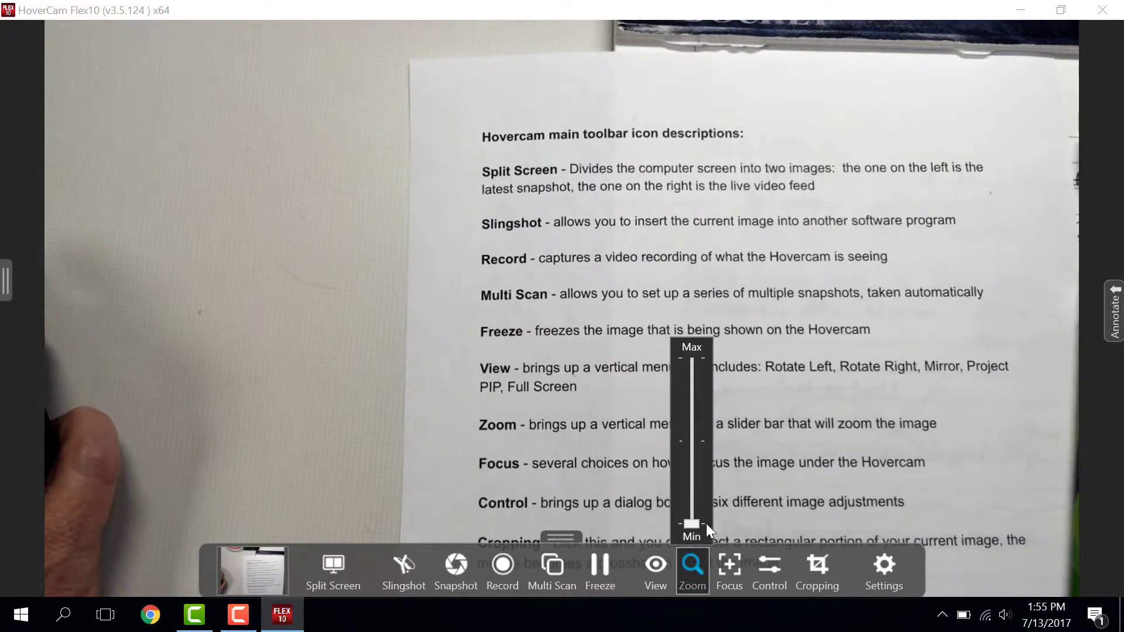
{"action": "mouse_move", "coordinate": [695, 519]}
{"action": "left_mouse_down"}
{"action": "mouse_move", "coordinate": [708, 424]}
{"action": "mouse_move", "coordinate": [713, 525]}
{"action": "left_mouse_up"}
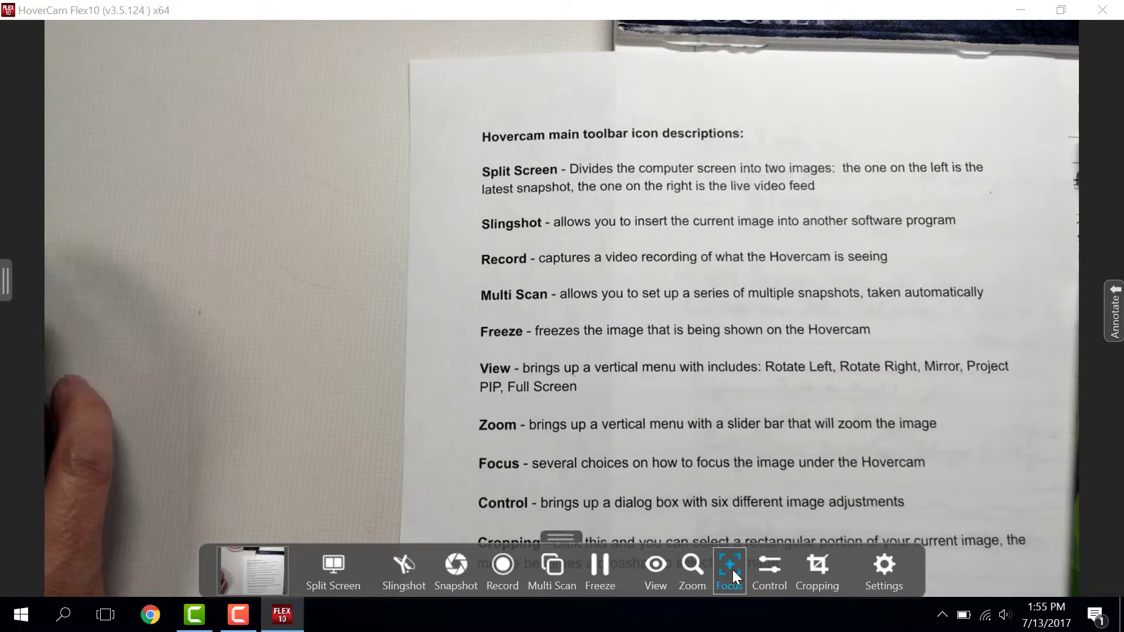
{"action": "left_click", "coordinate": [733, 571]}
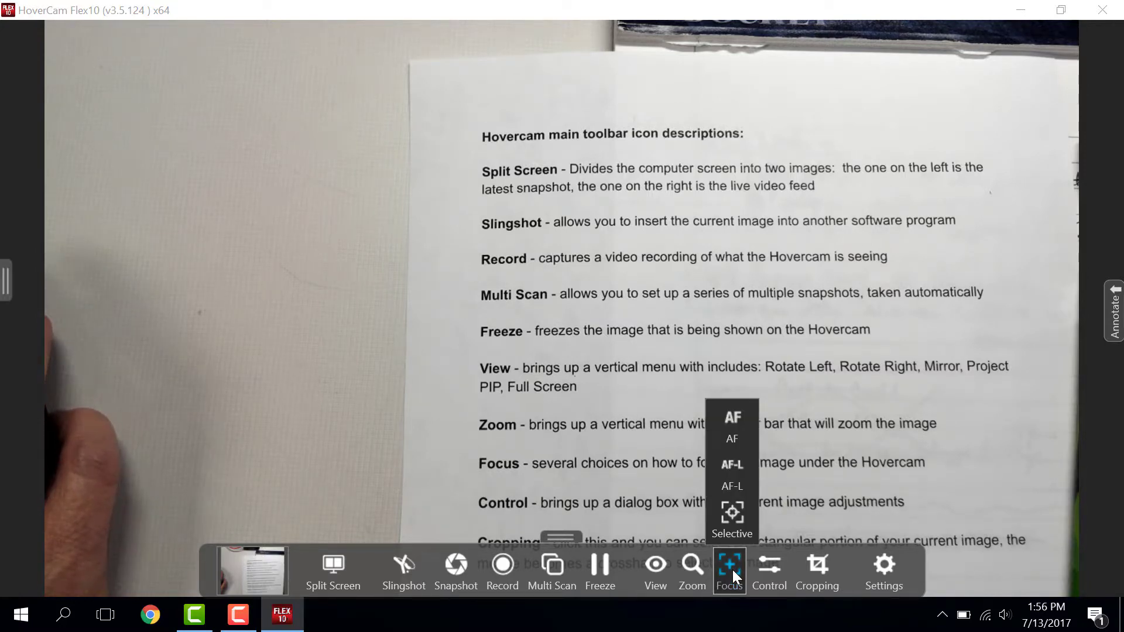
{"action": "left_click", "coordinate": [733, 570]}
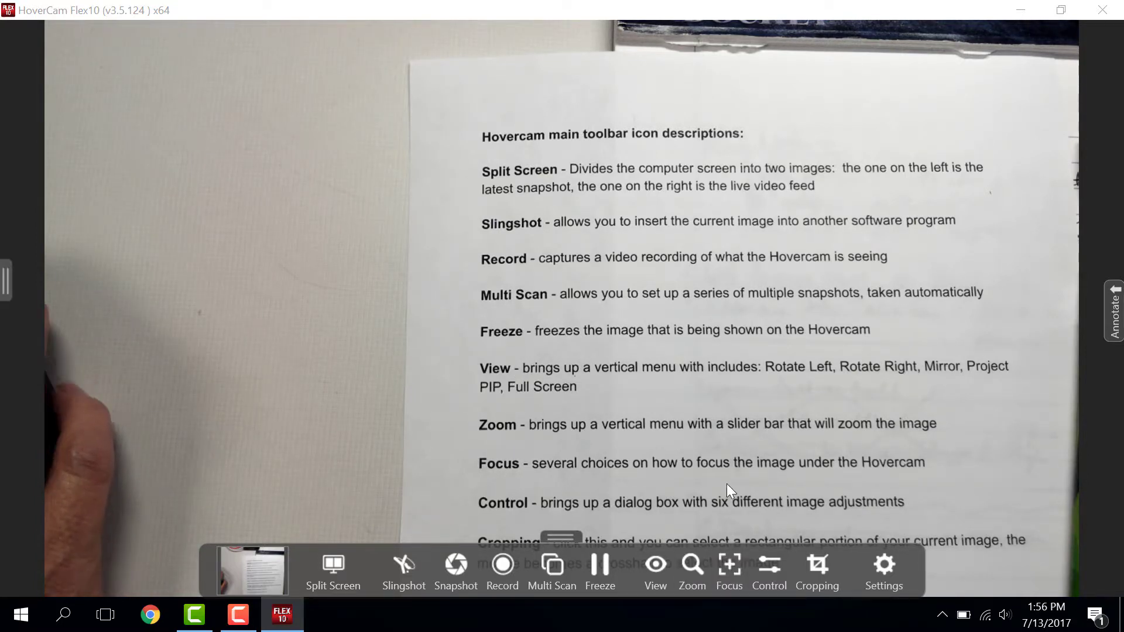
Try adjusting the camera's brightness and lowering its contrast, and close the camera configuration without saving
{"action": "left_click", "coordinate": [769, 565]}
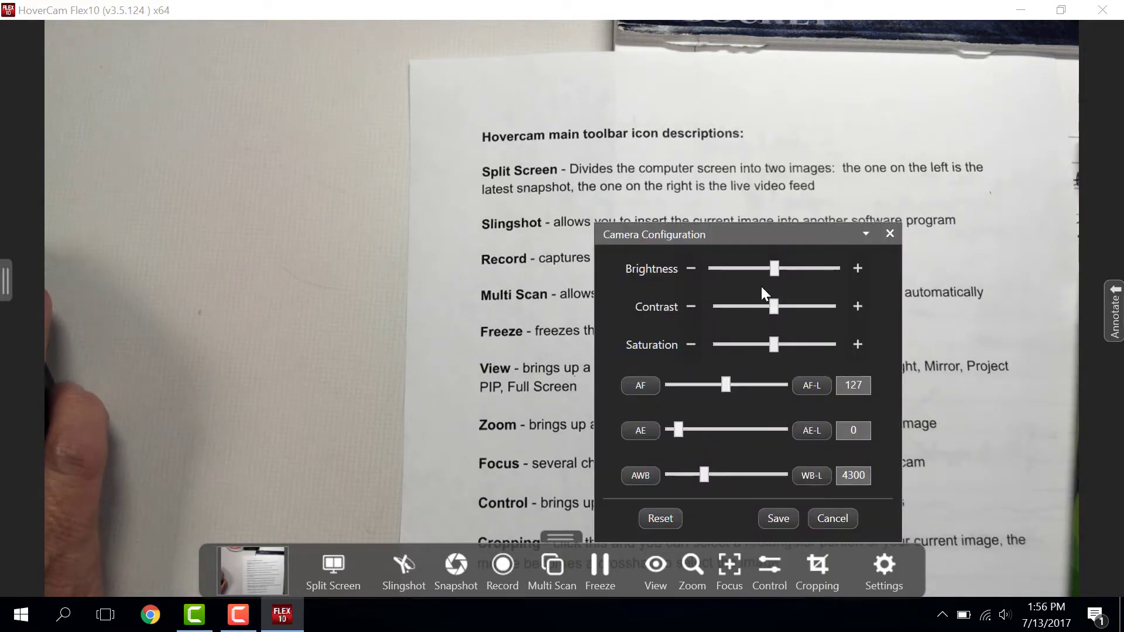
{"action": "mouse_move", "coordinate": [775, 270]}
{"action": "left_mouse_down"}
{"action": "mouse_move", "coordinate": [798, 264]}
{"action": "mouse_move", "coordinate": [774, 269]}
{"action": "left_mouse_up"}
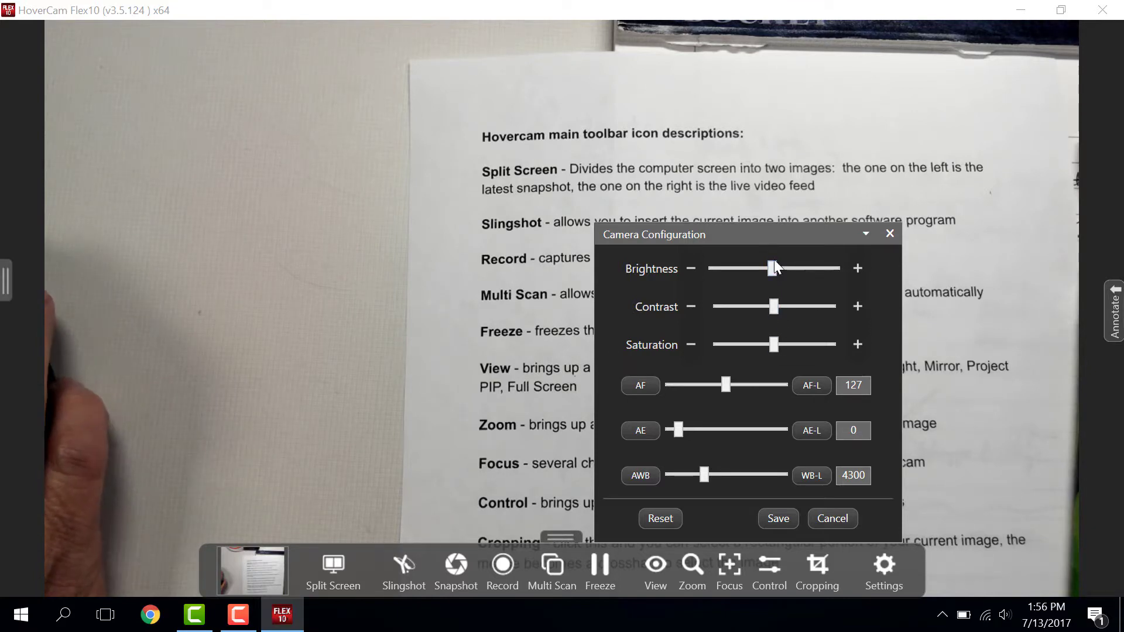
{"action": "mouse_move", "coordinate": [775, 266]}
{"action": "left_mouse_down"}
{"action": "mouse_move", "coordinate": [800, 265]}
{"action": "mouse_move", "coordinate": [774, 270]}
{"action": "left_mouse_up"}
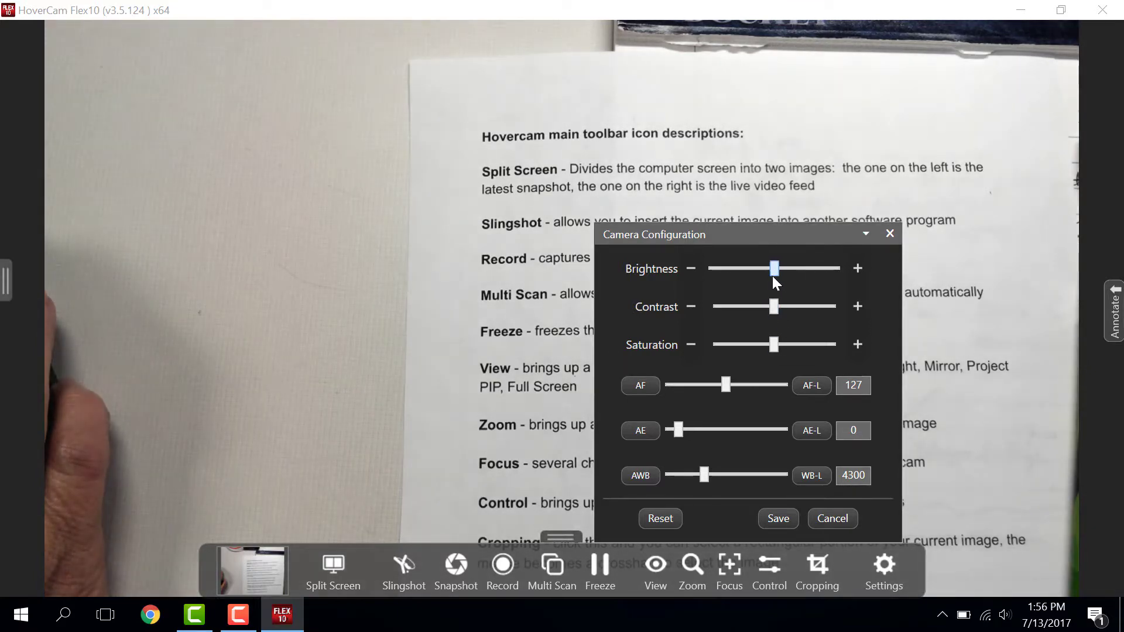
{"action": "mouse_move", "coordinate": [772, 309]}
{"action": "left_mouse_down"}
{"action": "mouse_move", "coordinate": [807, 313]}
{"action": "mouse_move", "coordinate": [762, 320]}
{"action": "left_mouse_up"}
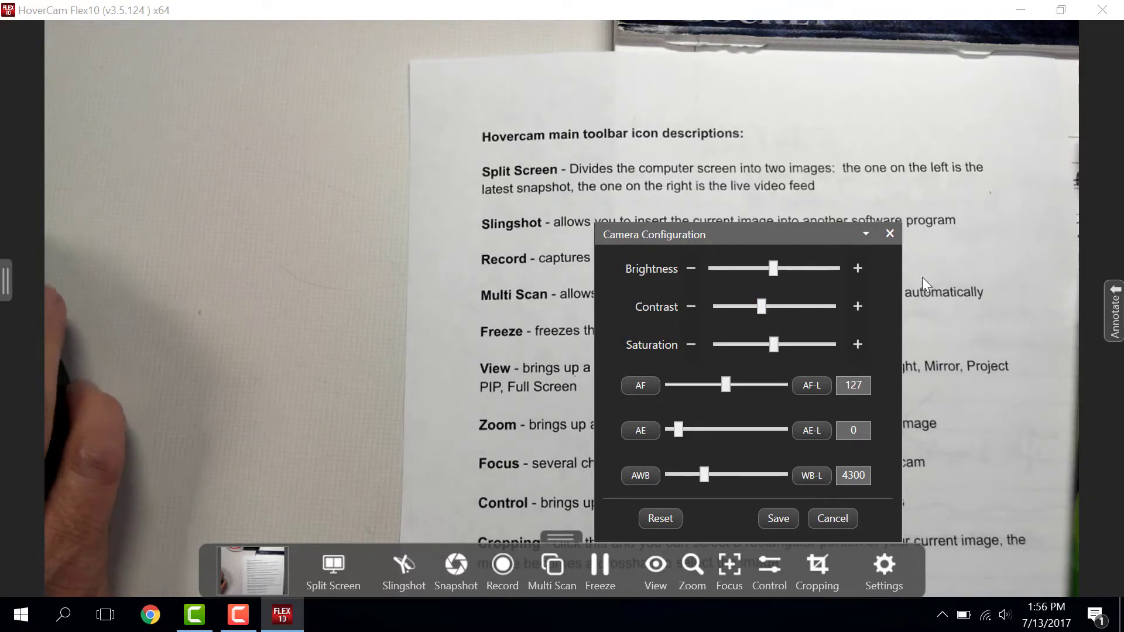
{"action": "left_click", "coordinate": [892, 233]}
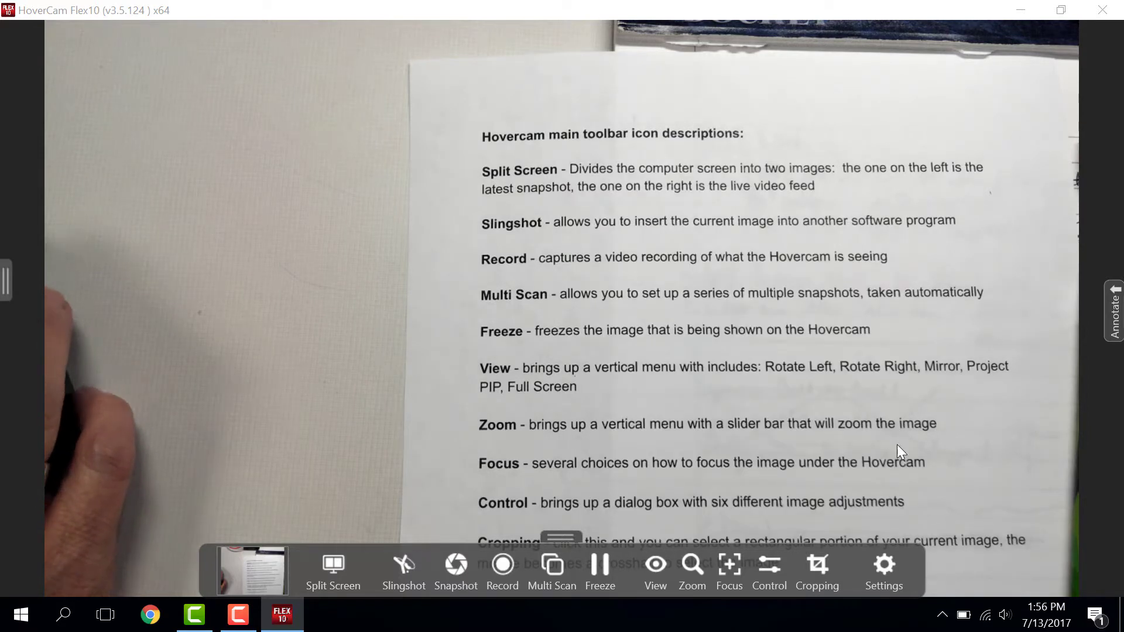
Mark a crop area from the page heading down to the Freeze line and discard the selection
{"action": "left_click", "coordinate": [816, 576]}
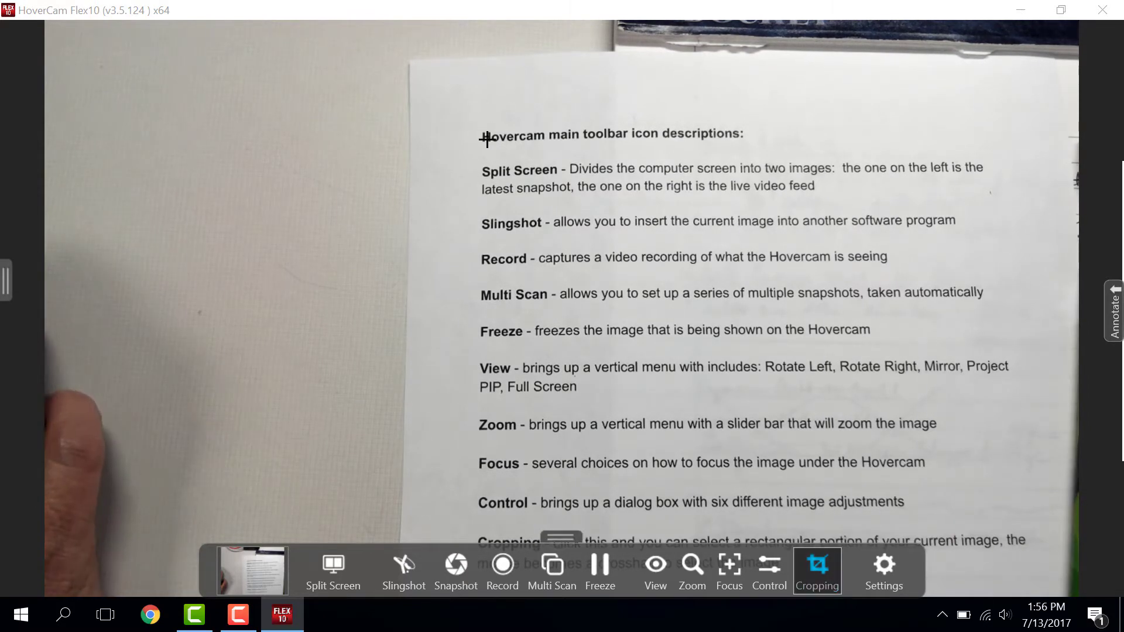
{"action": "left_click_drag", "start_coordinate": [475, 127], "coordinate": [1008, 351]}
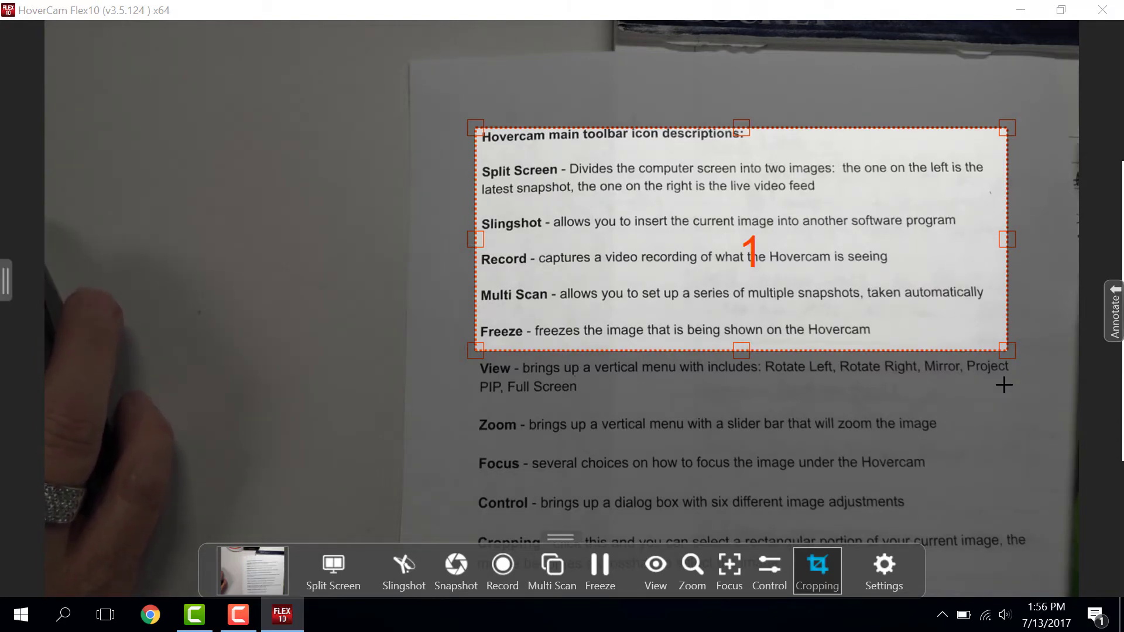
{"action": "left_click", "coordinate": [1003, 385]}
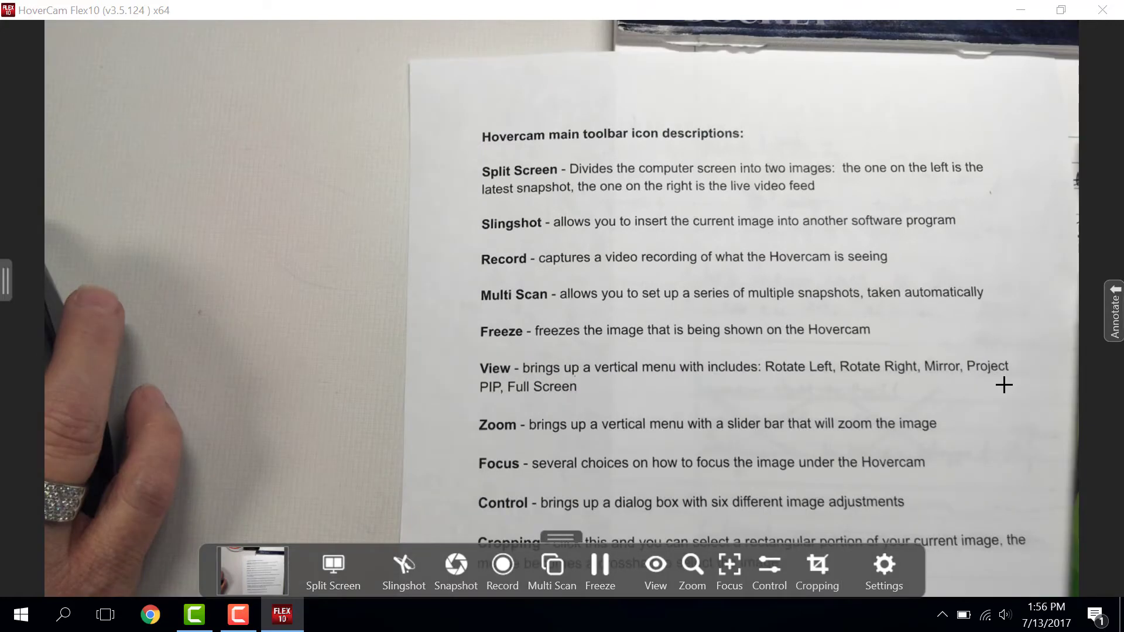
Open the HoverCam settings to examine the camera options
{"action": "left_click", "coordinate": [885, 566]}
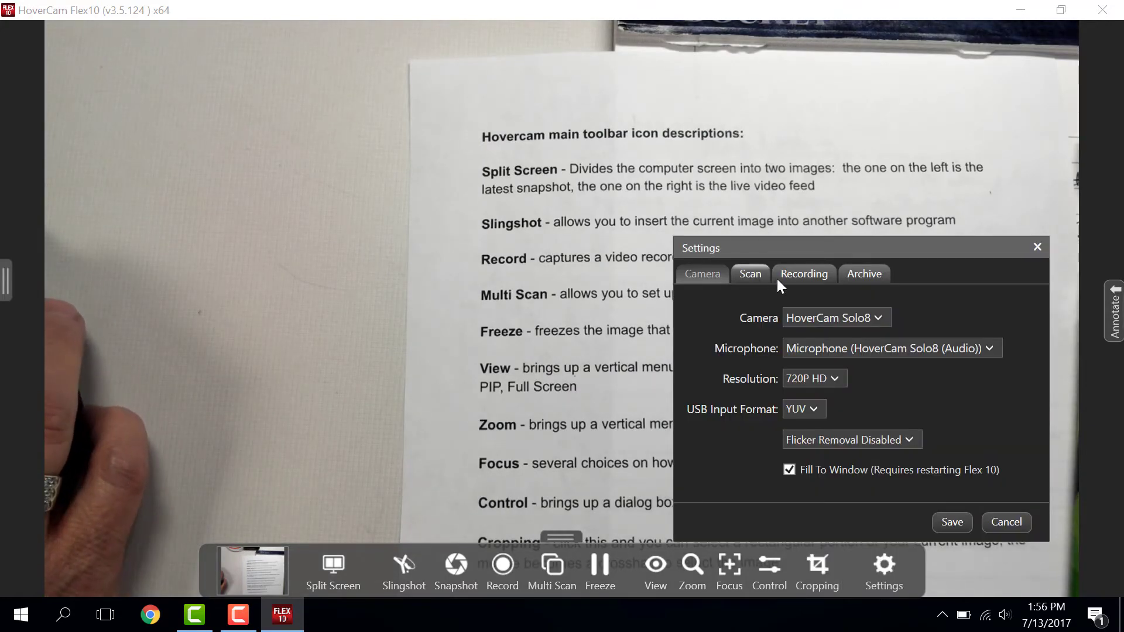